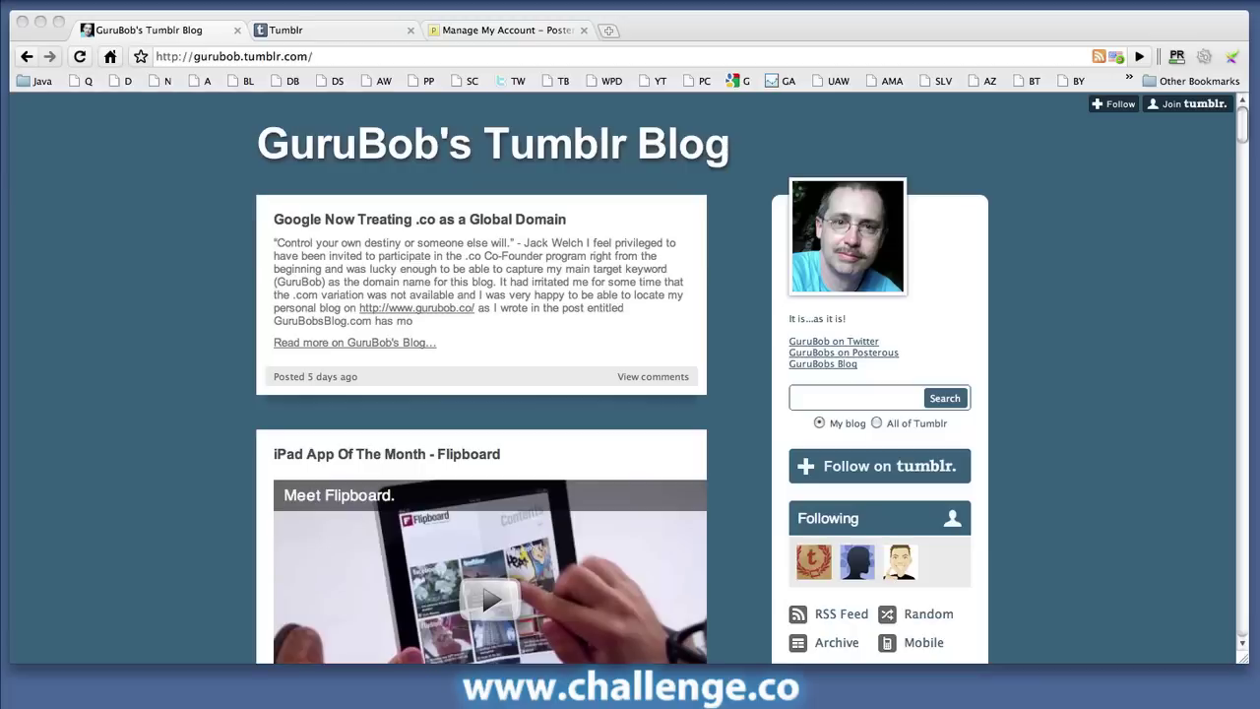
Step: Go to the Tumblr home page and register a new account to reach the blog customization screen
scroll(129, 482, down, 10)
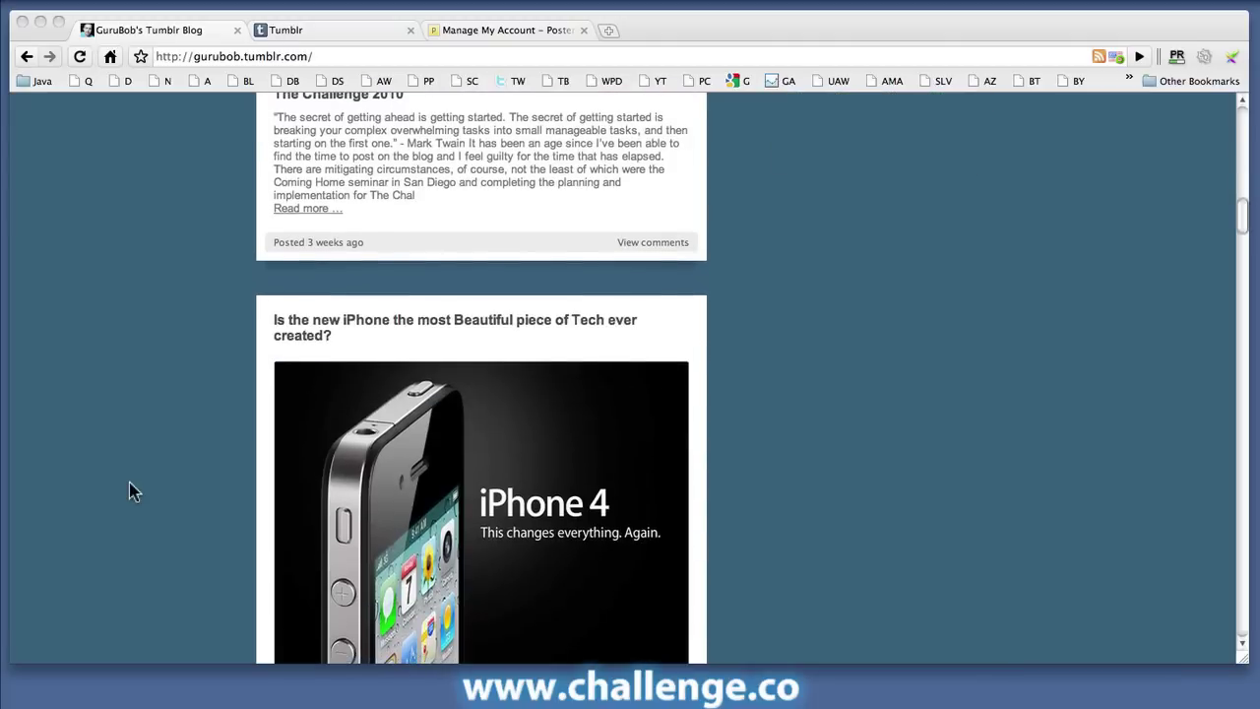
scroll(129, 483, down, 3)
scroll(129, 482, up, 12)
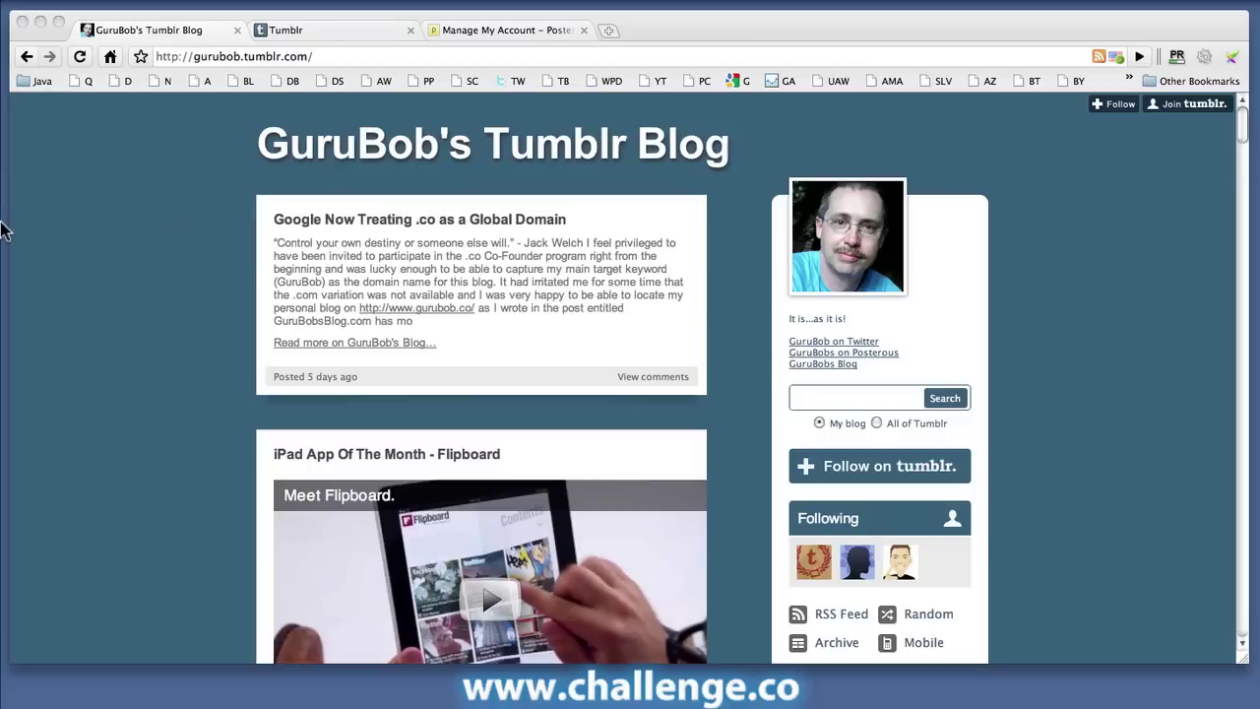
click(326, 29)
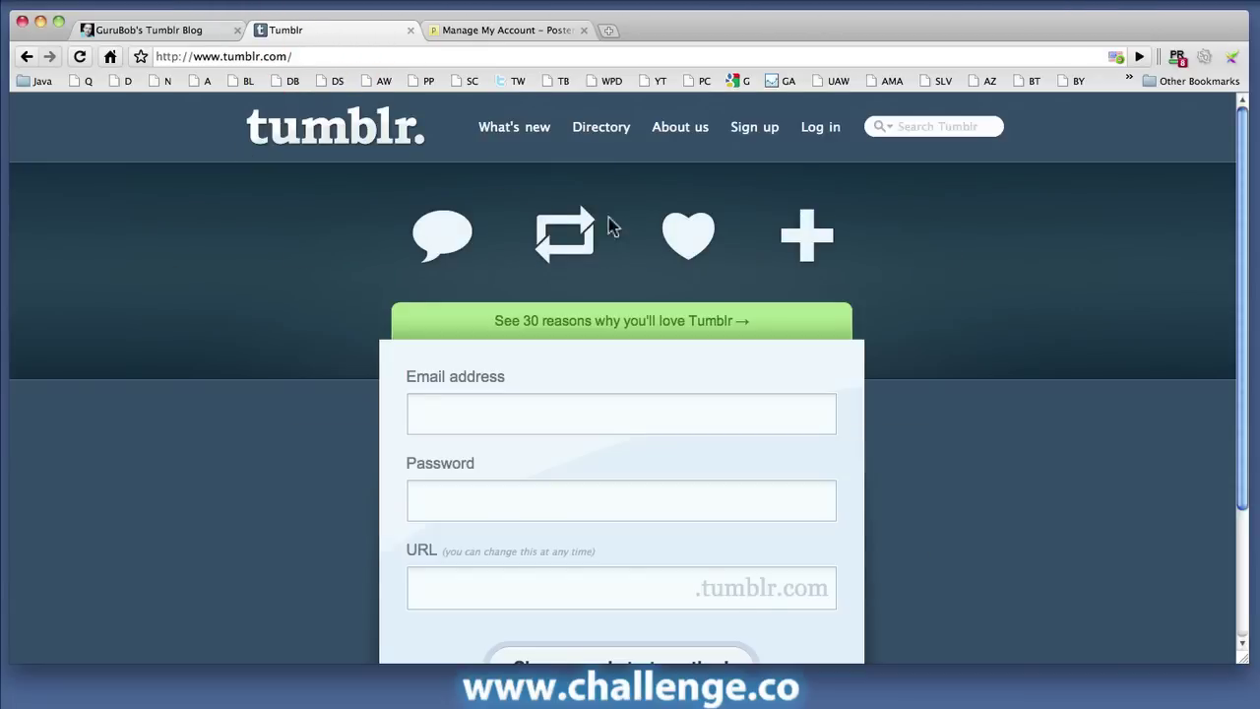
click(758, 130)
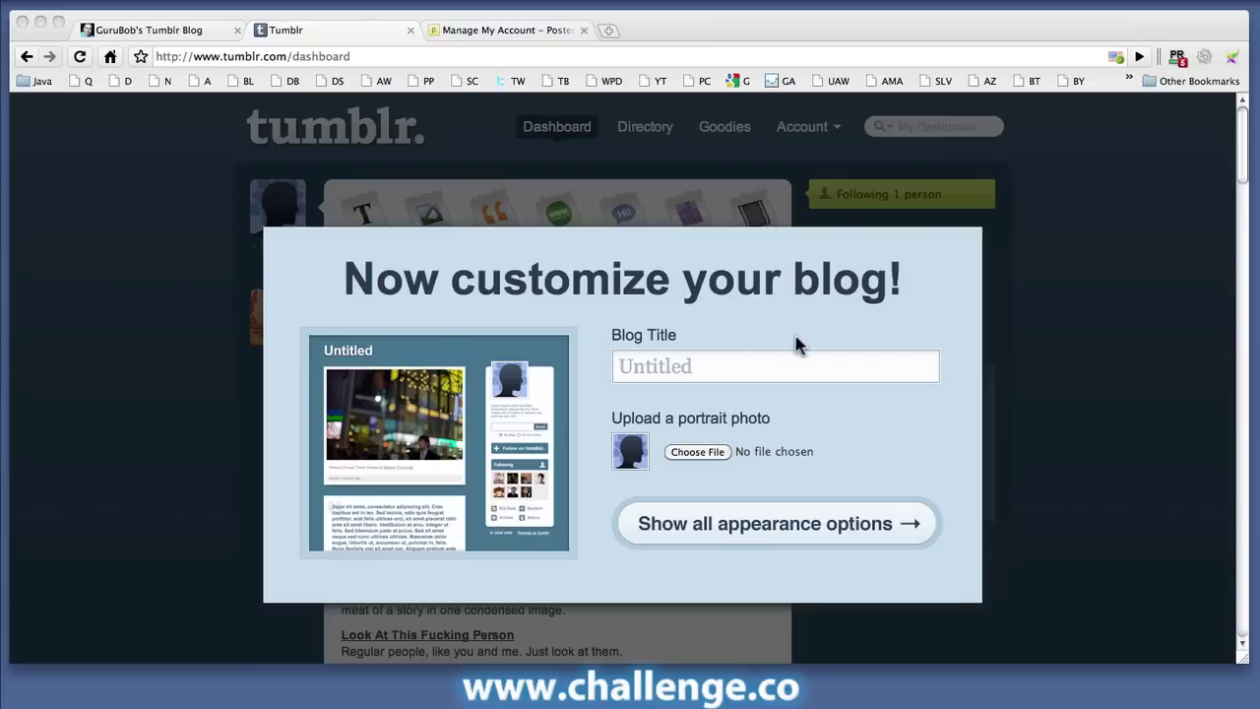
Step: Title the blog 'The Challenge Blog' and show all appearance options
click(713, 366)
text(The Challenge )
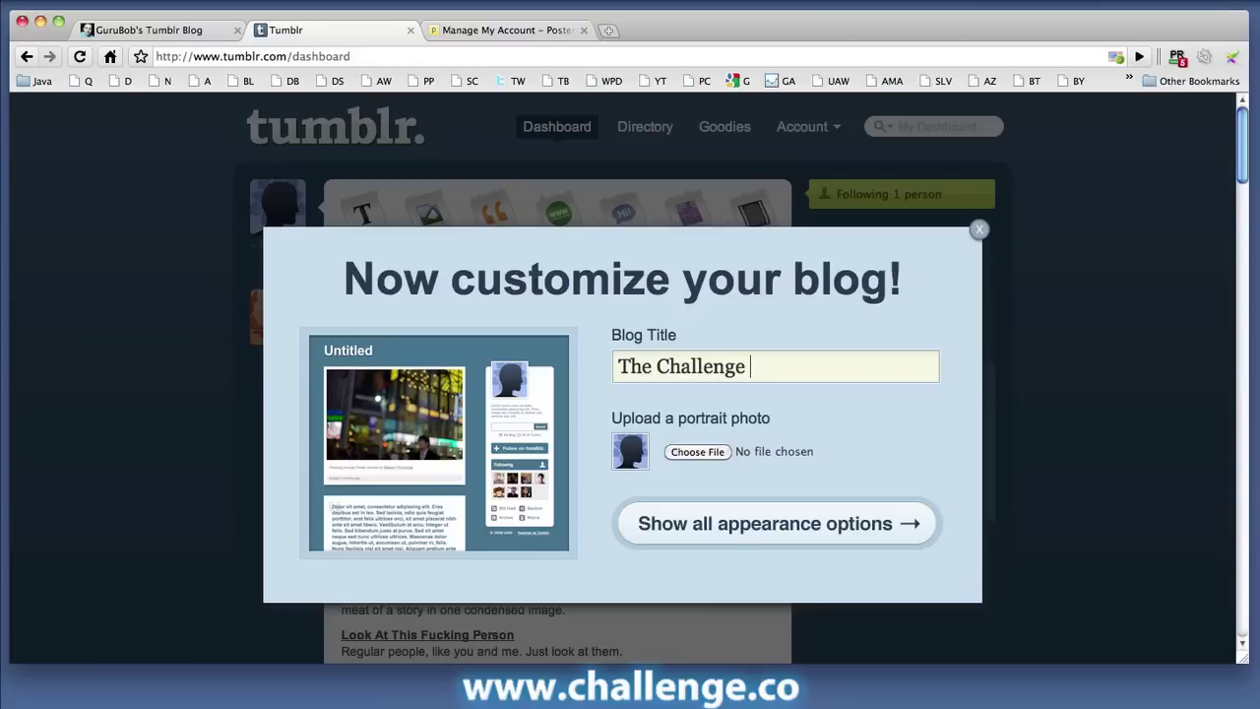
text(Blog)
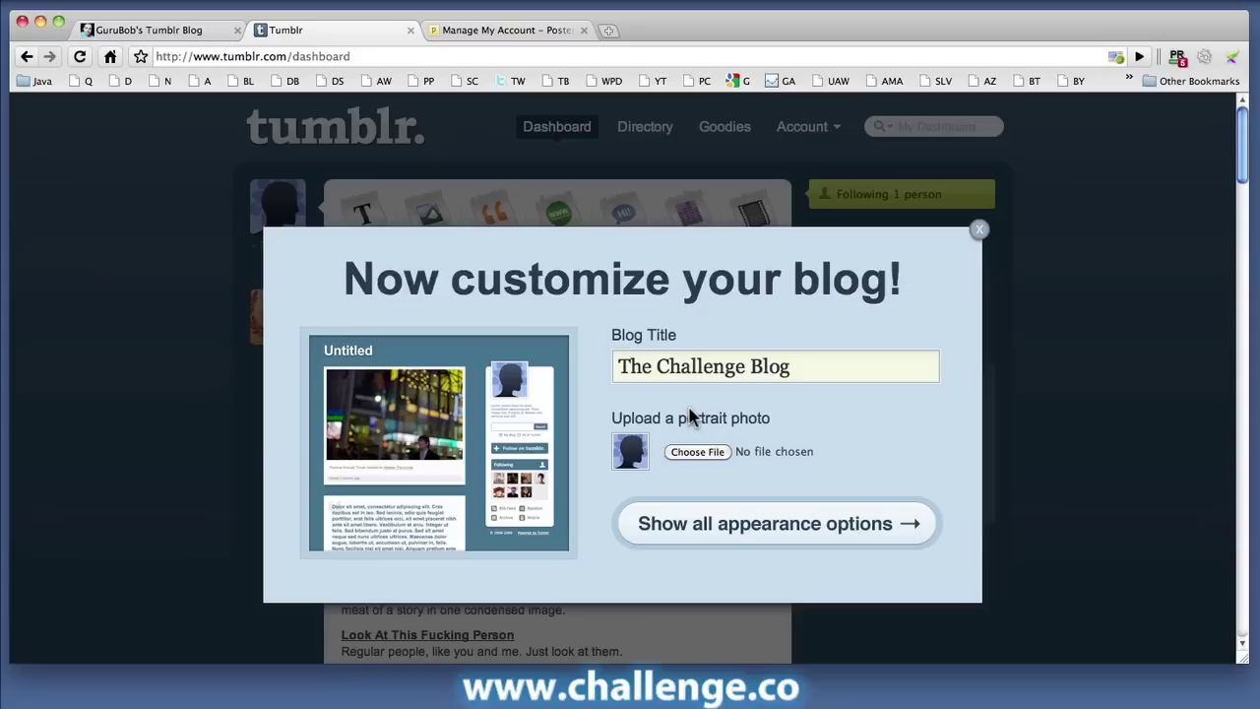
click(809, 525)
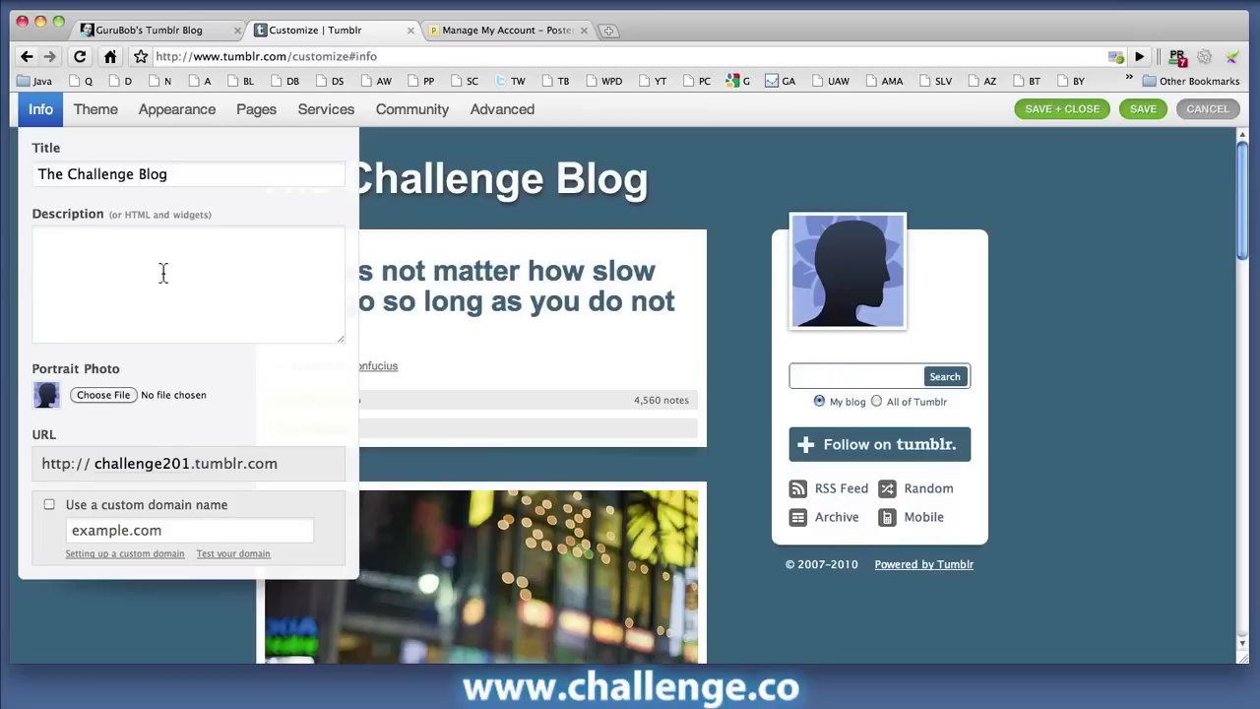
Step: Enter the blog description 'There is no charge for Awesomeness!' on the Info tab
click(122, 263)
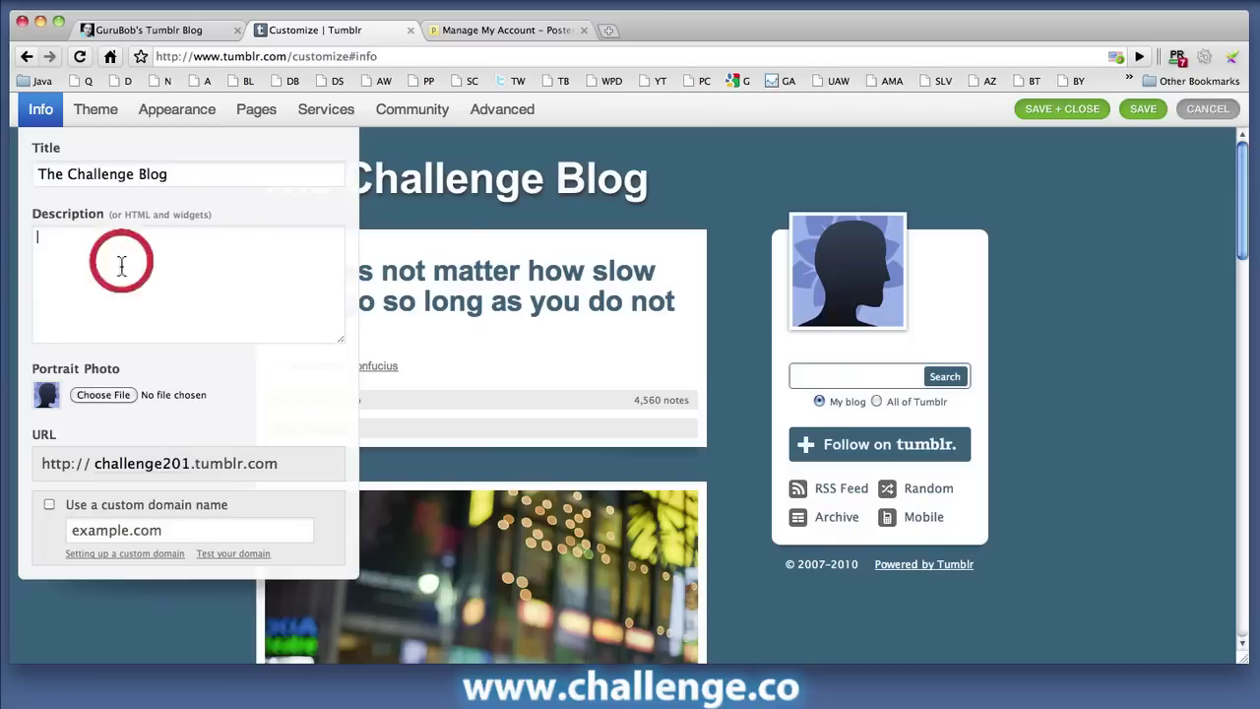
text(There )
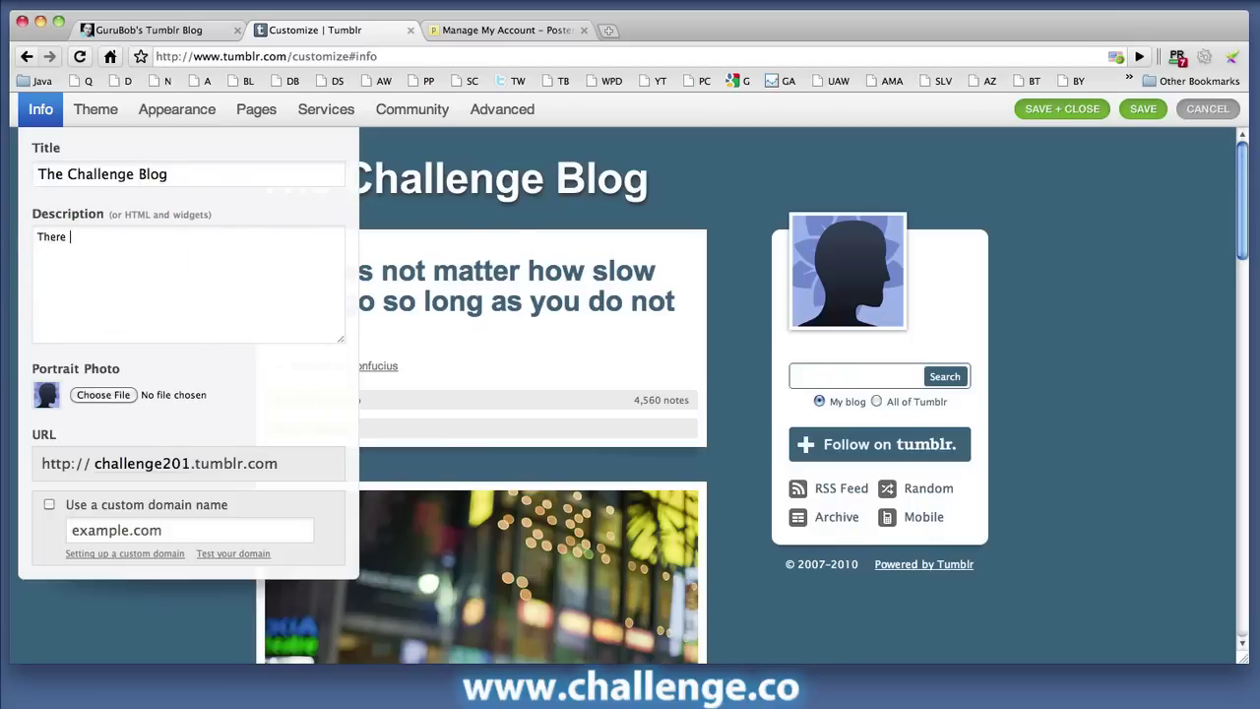
text(is no charge for Awesomene)
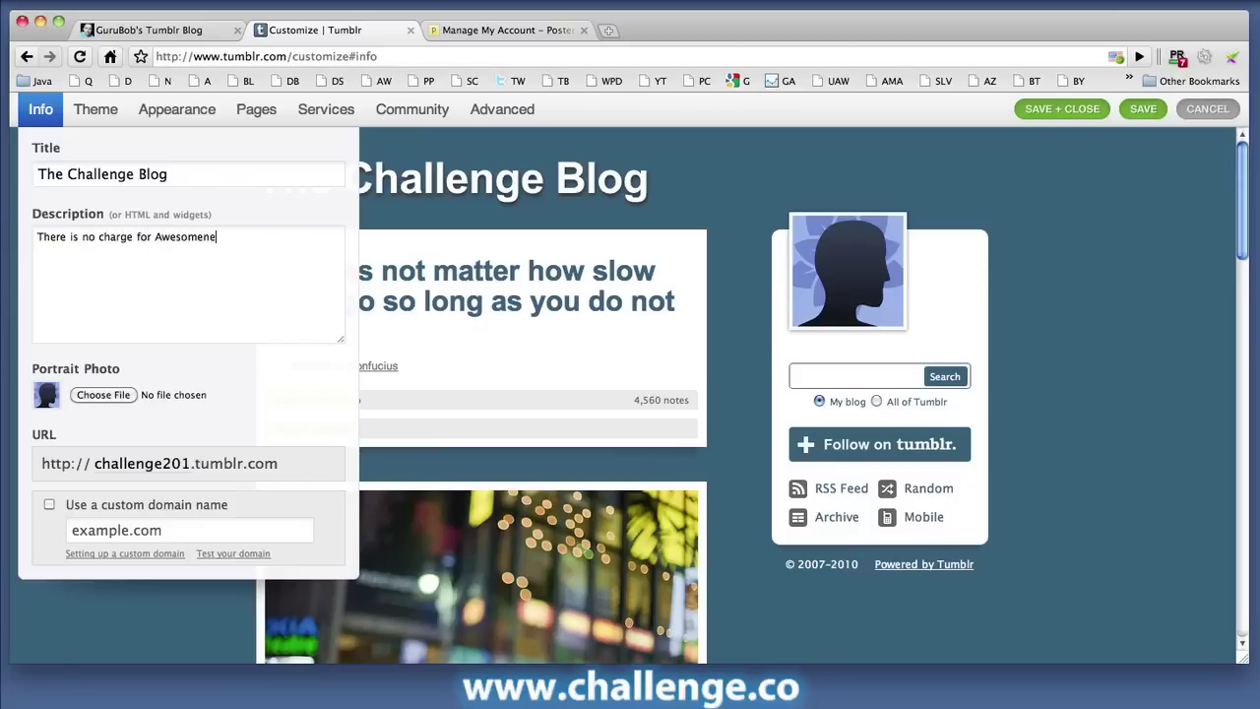
text(ss!)
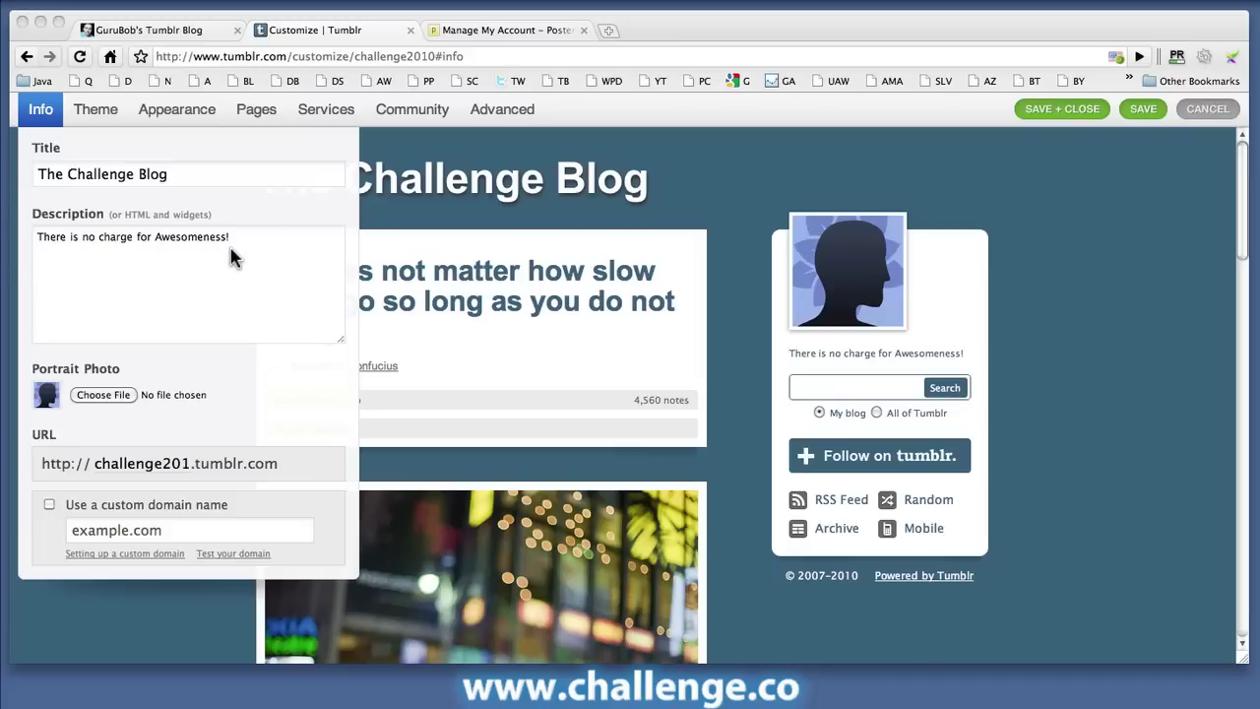
click(187, 241)
double_click(196, 241)
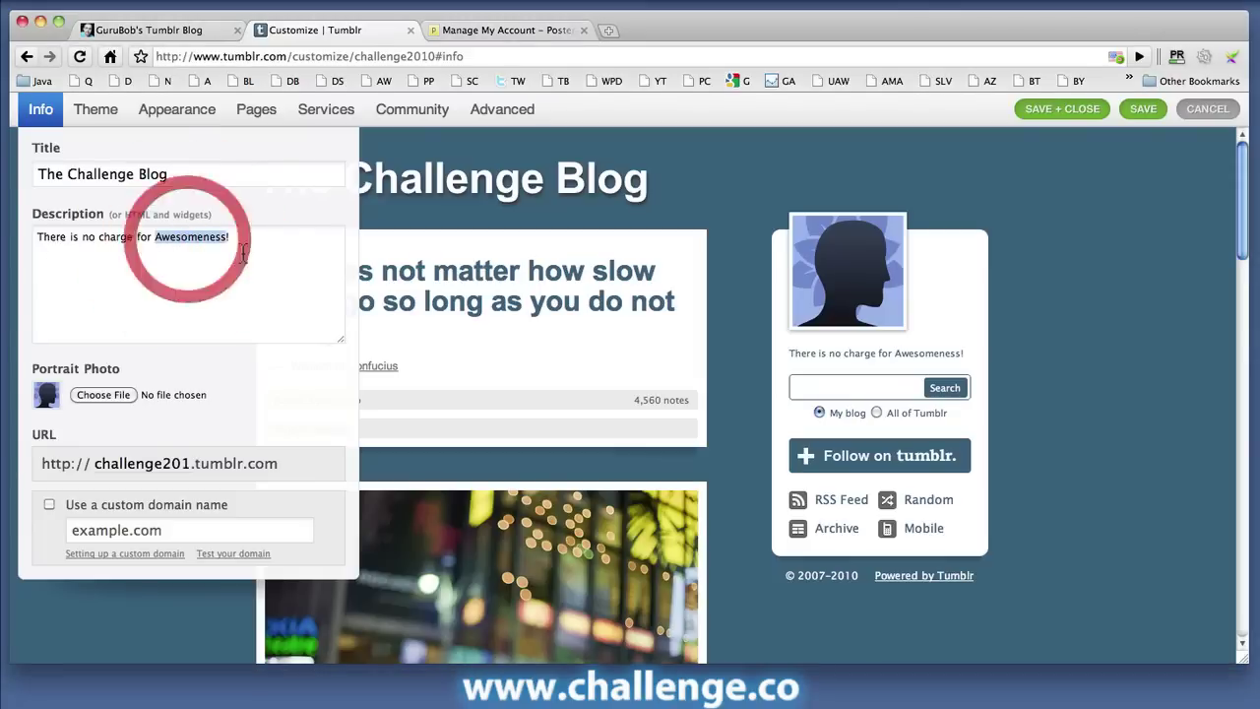
click(200, 243)
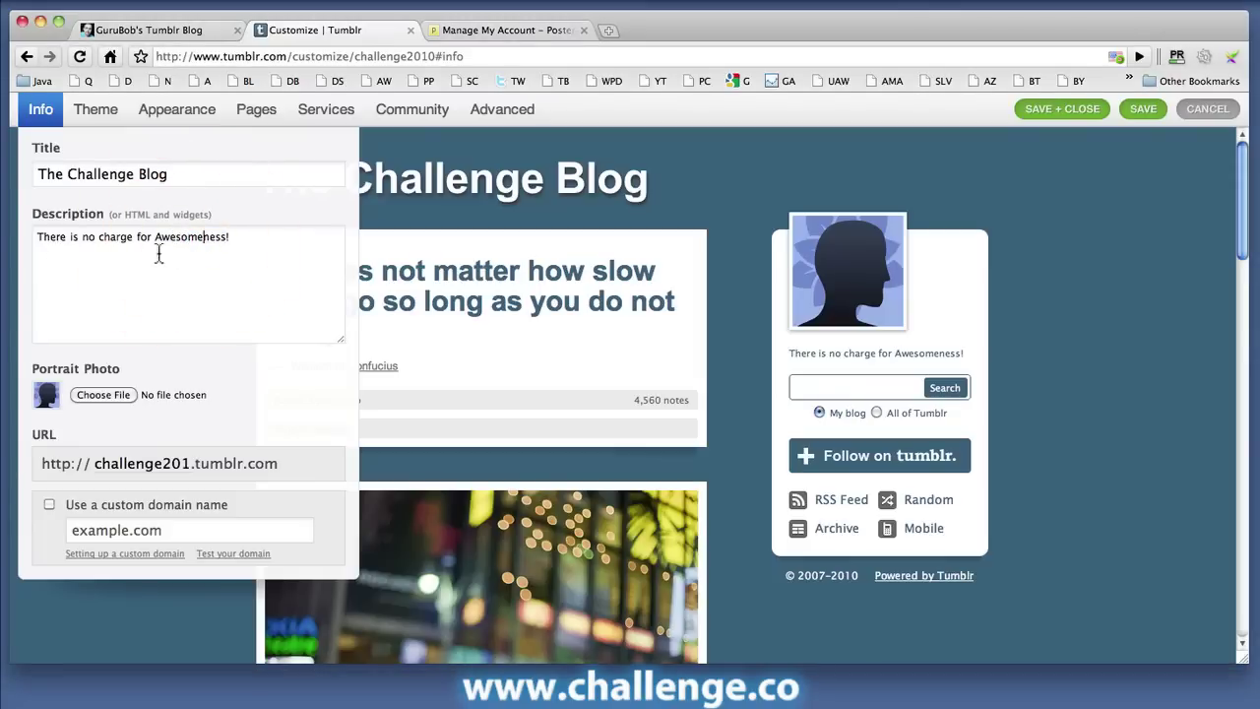
click(259, 246)
key(Return)
key(Return)
text(<a href="http://ww)
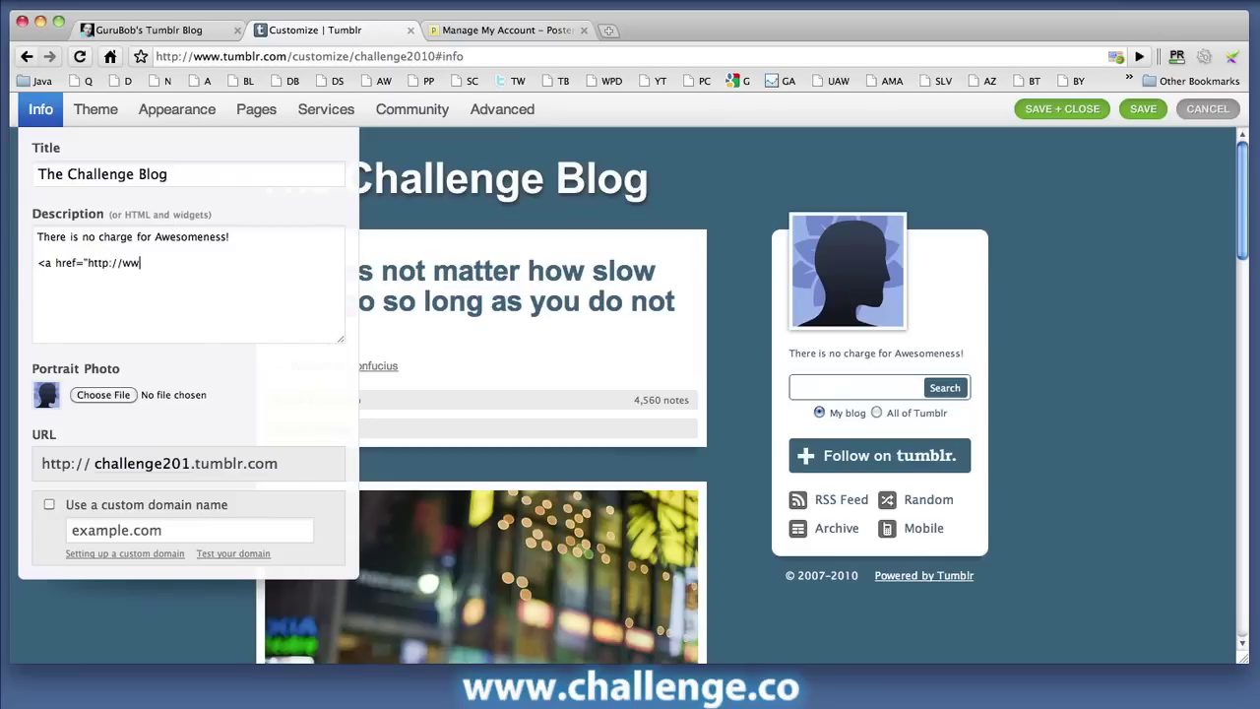
text(w.challenge.co/blog)
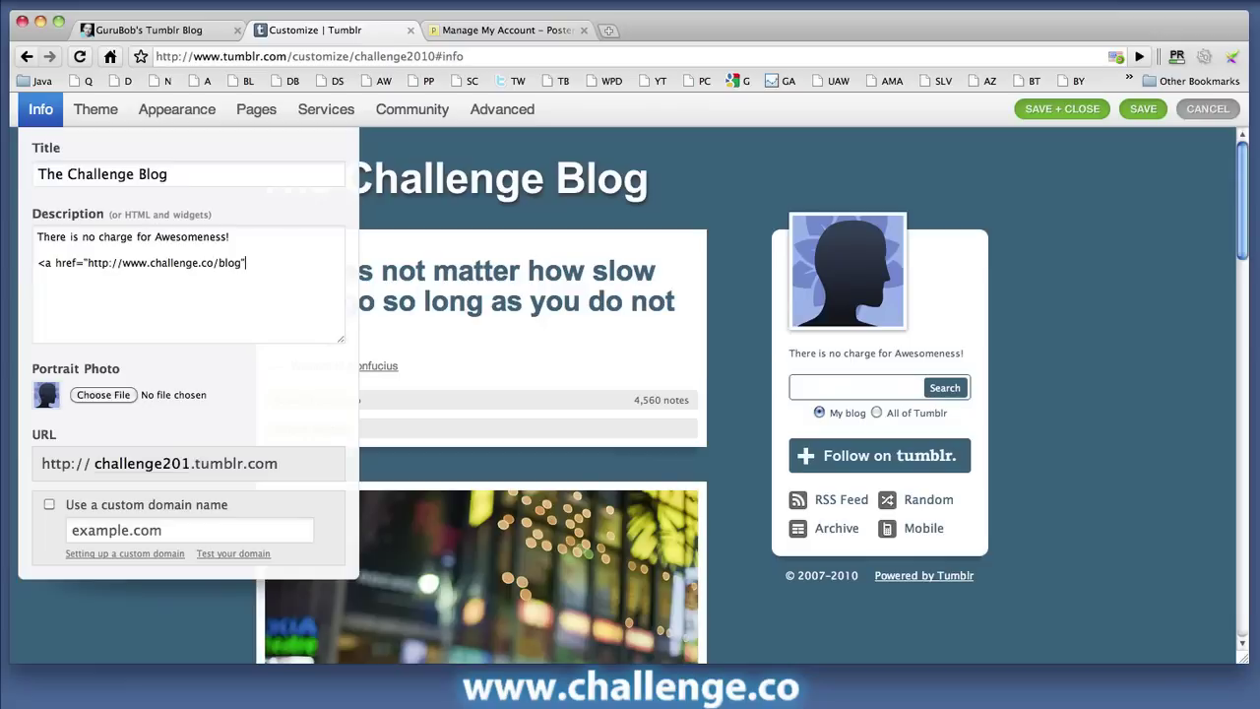
text(")
text(>)
key(BackSpace)
text(>The Challenge Blog</a)
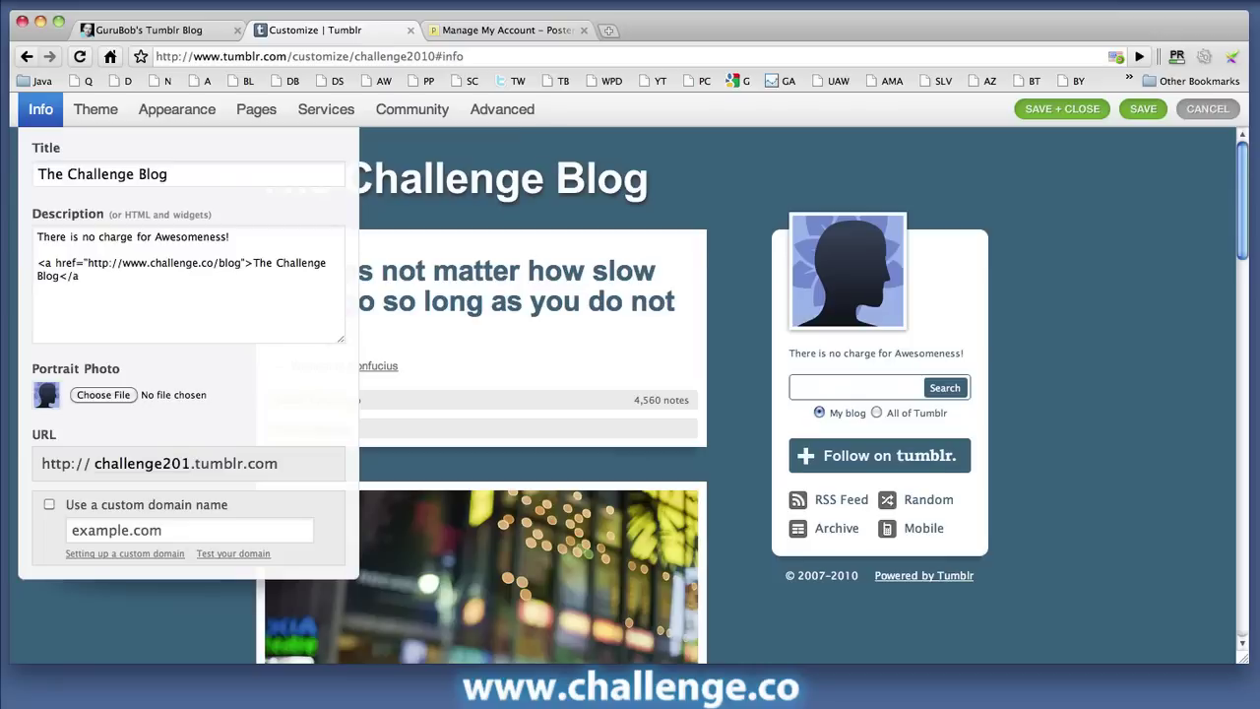
text(>)
click(233, 339)
Step: Save the Tumblr blog's customization settings
click(1140, 110)
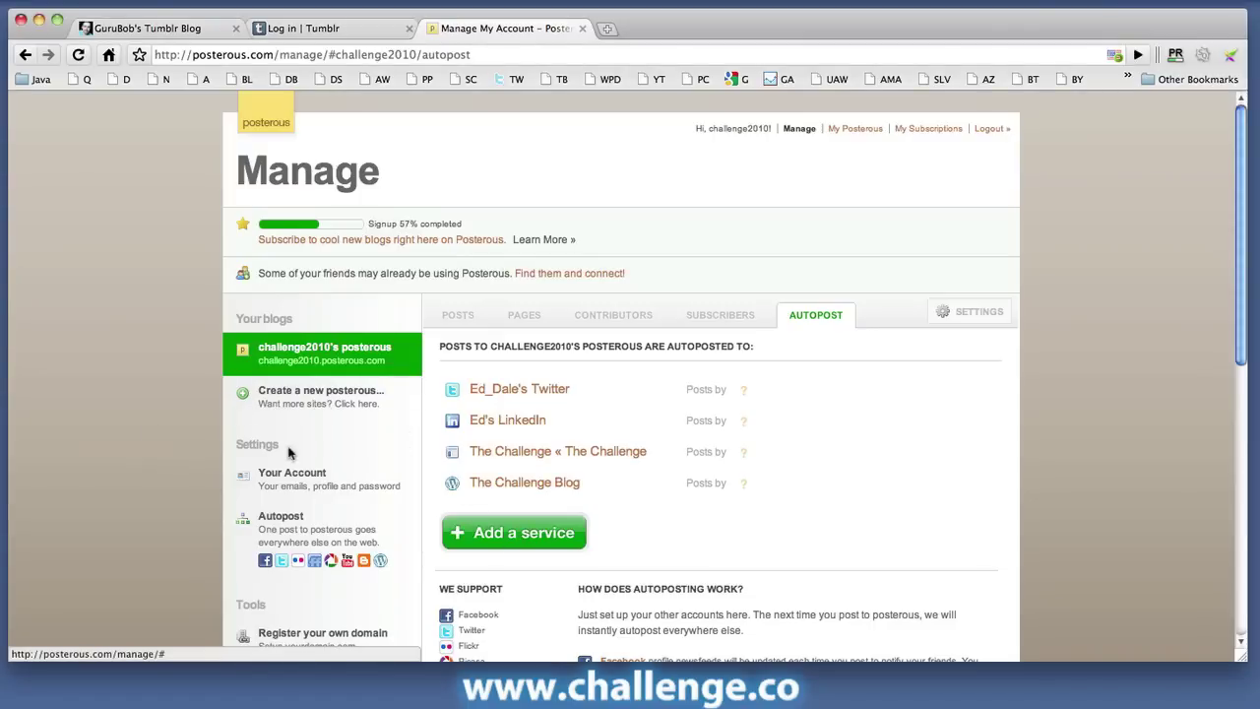
click(539, 533)
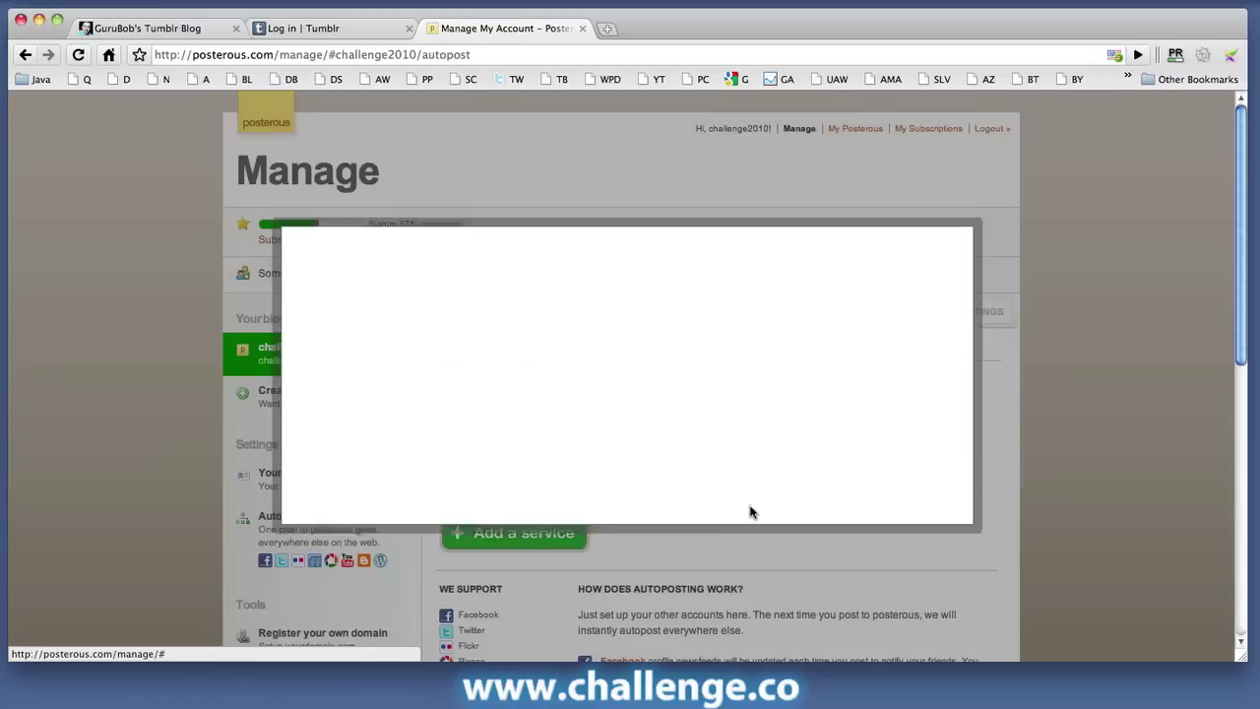
click(674, 369)
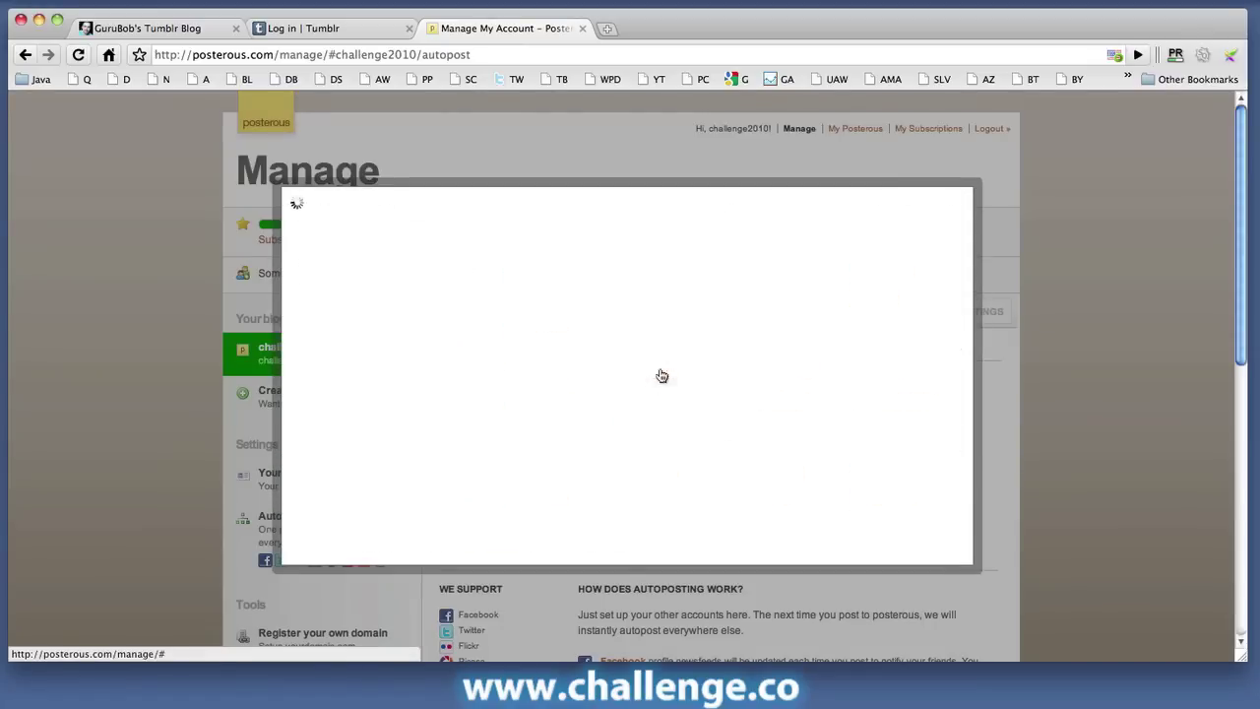
click(471, 347)
text(http:)
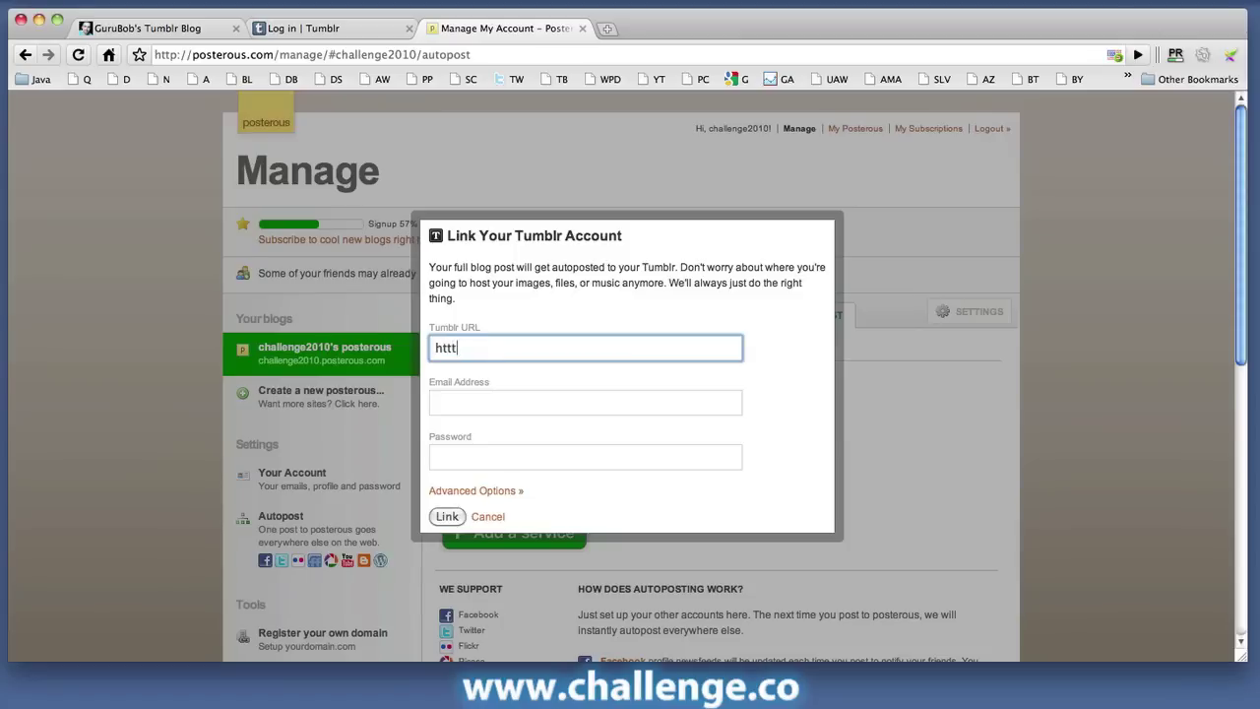
key(BackSpace)
key(BackSpace)
key(BackSpace)
text(tp://challenge2010)
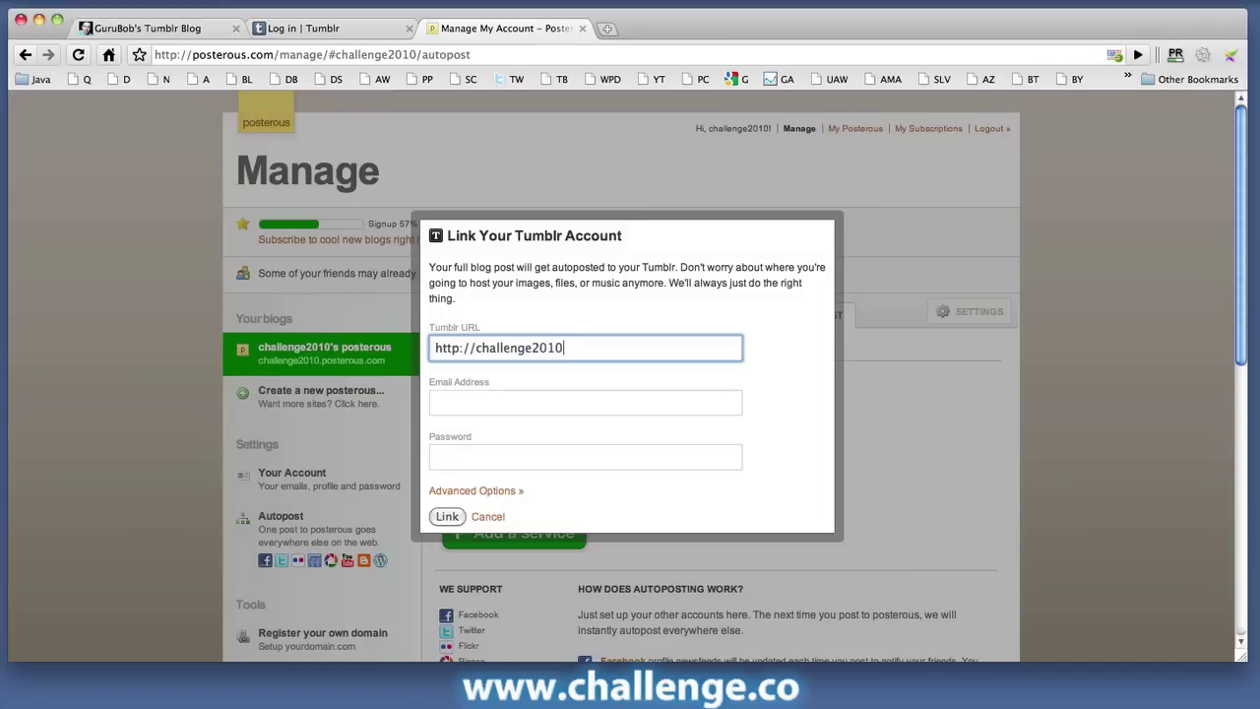
text(.tumblr.com/)
Step: Enter the Tumblr account's e-mail address and password and link the account
click(586, 401)
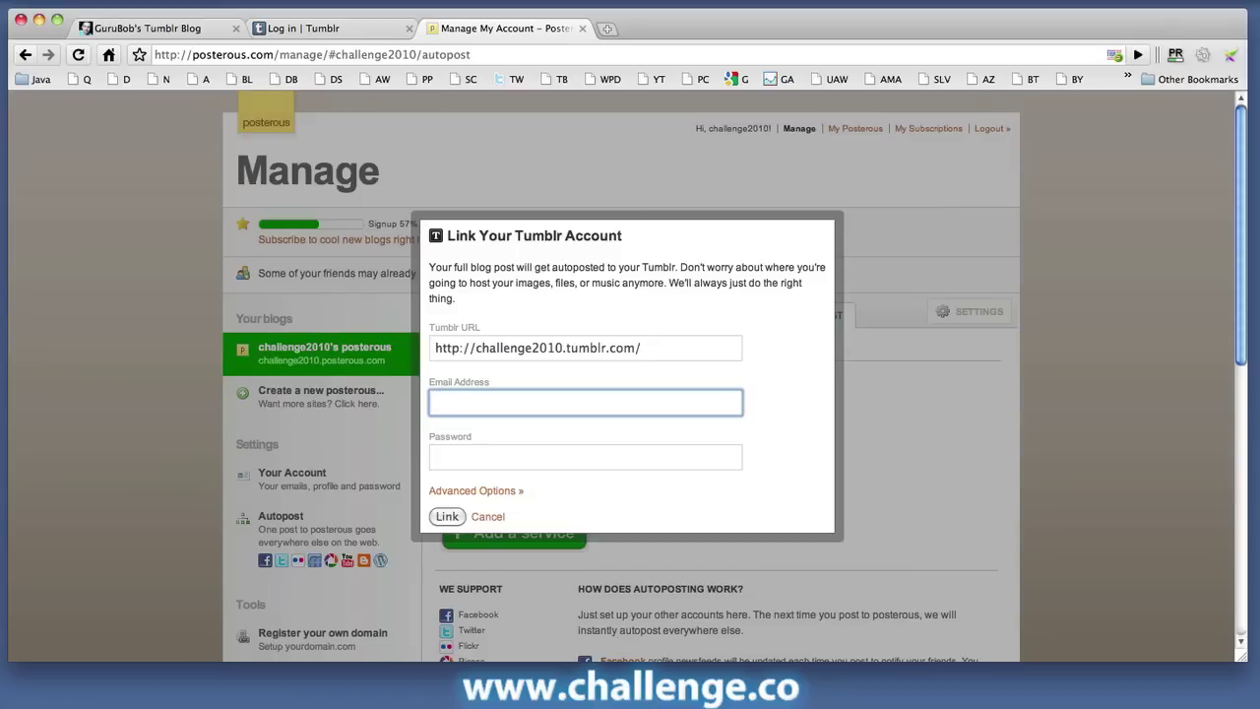
key(Tab)
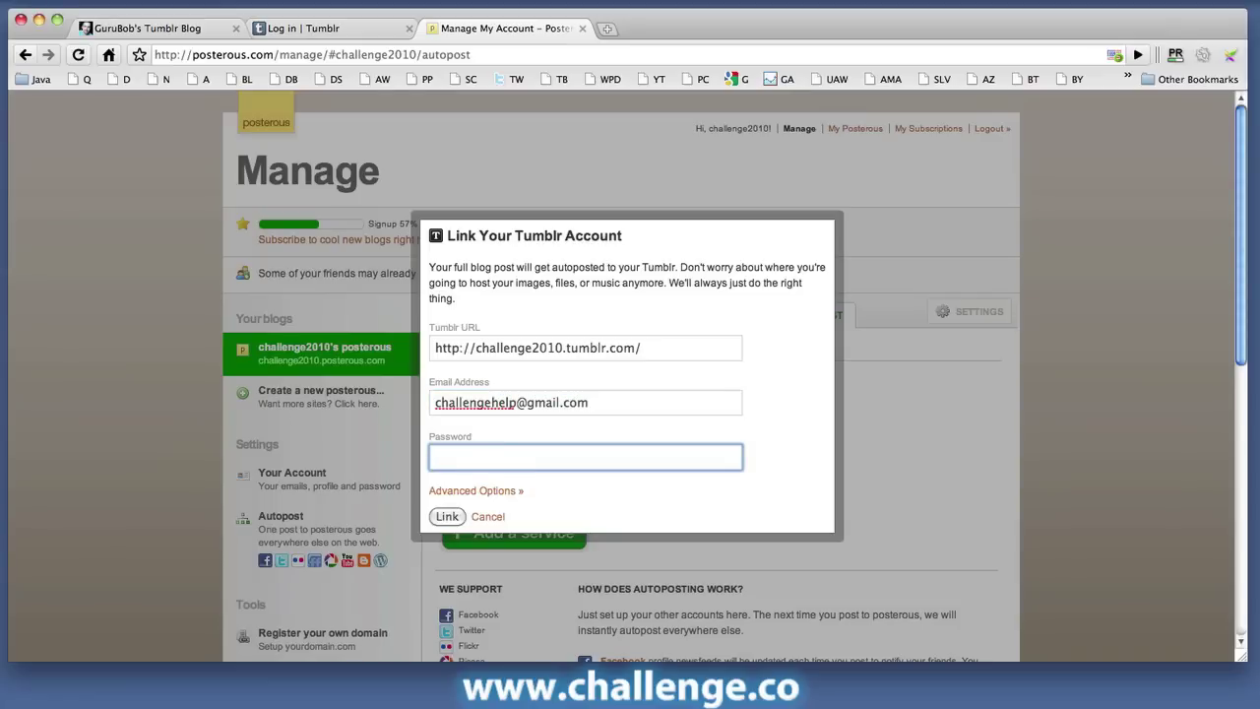
text(********)
click(446, 516)
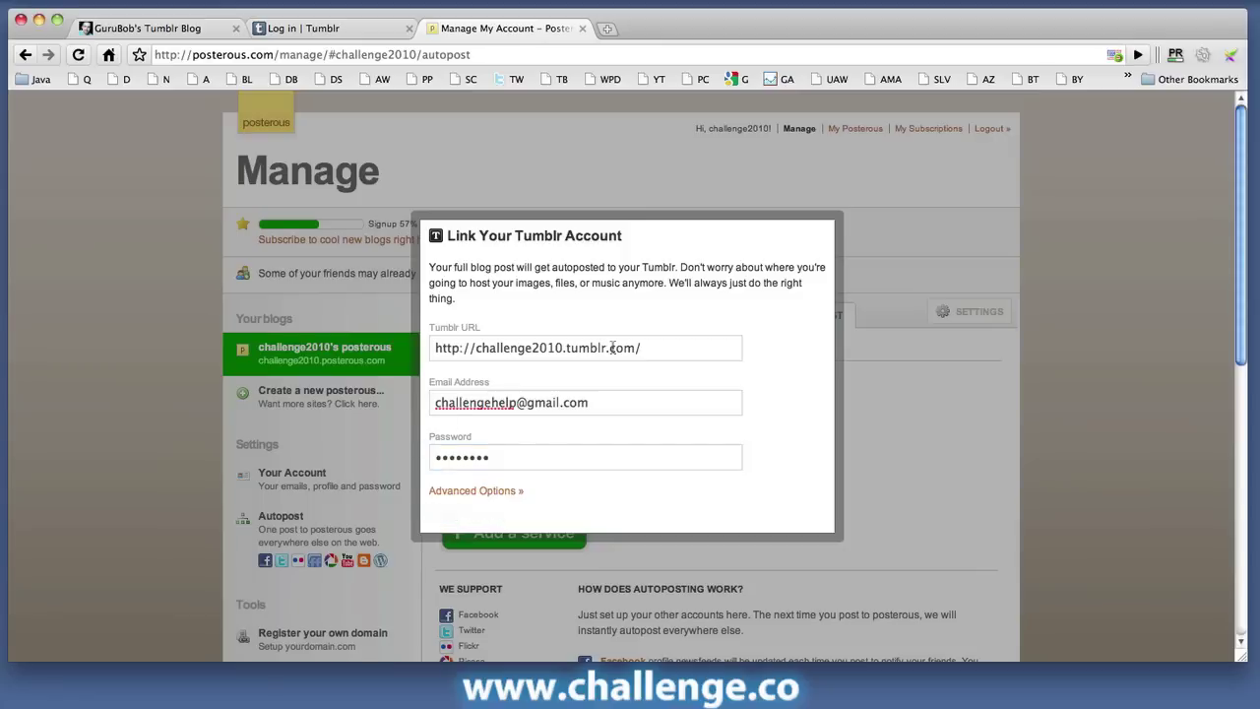